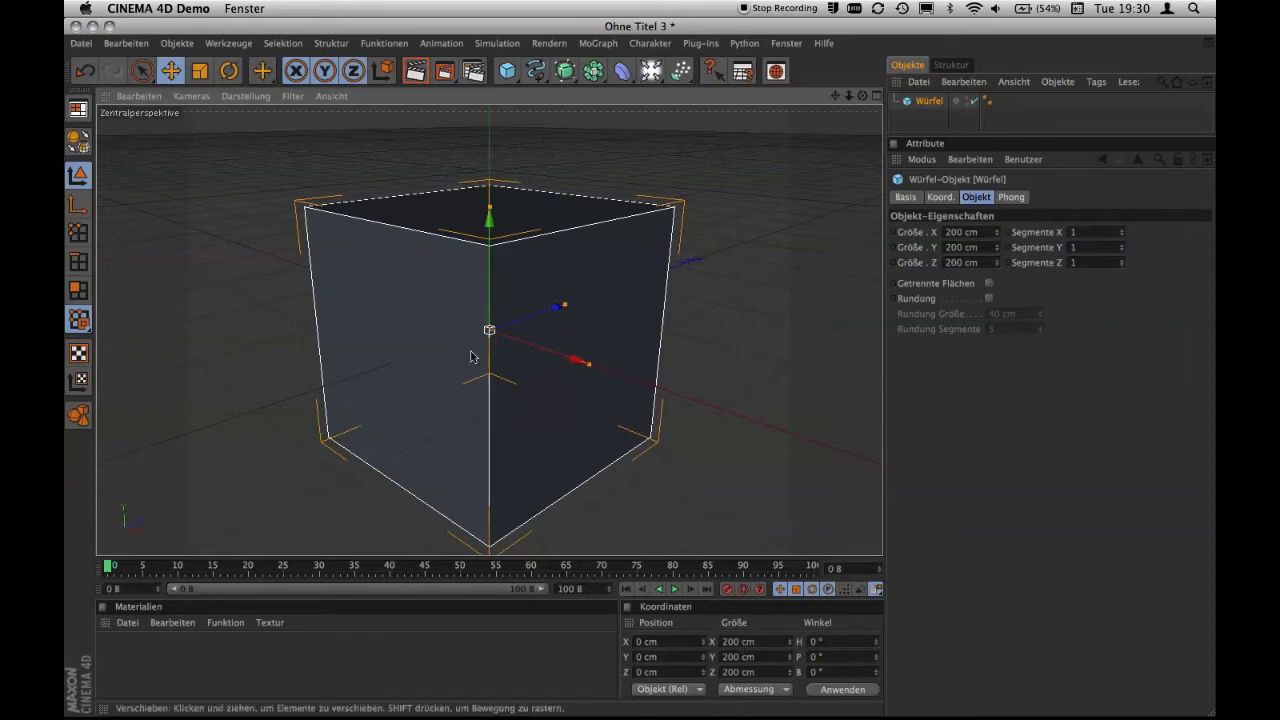
Set the Units display in Program Preferences to Meter, so the cube reads 2 m per side.
{"action": "left_click", "coordinate": [131, 44]}
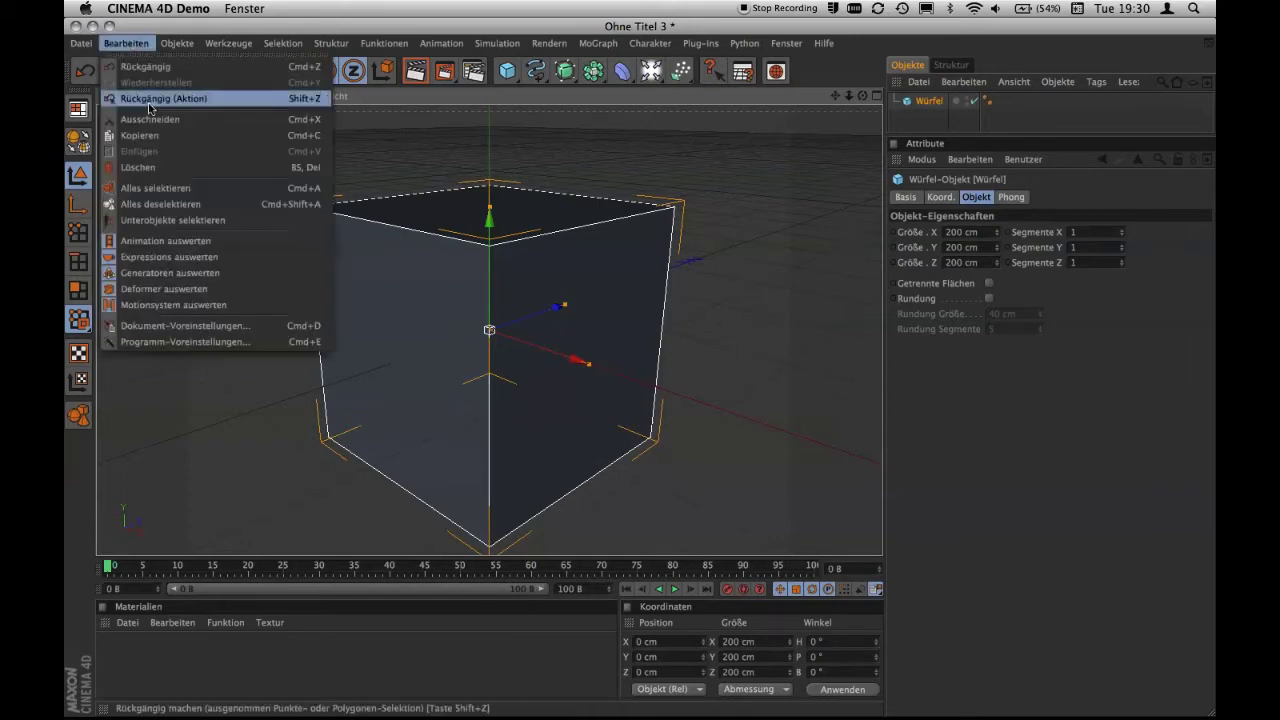
{"action": "left_click", "coordinate": [194, 342]}
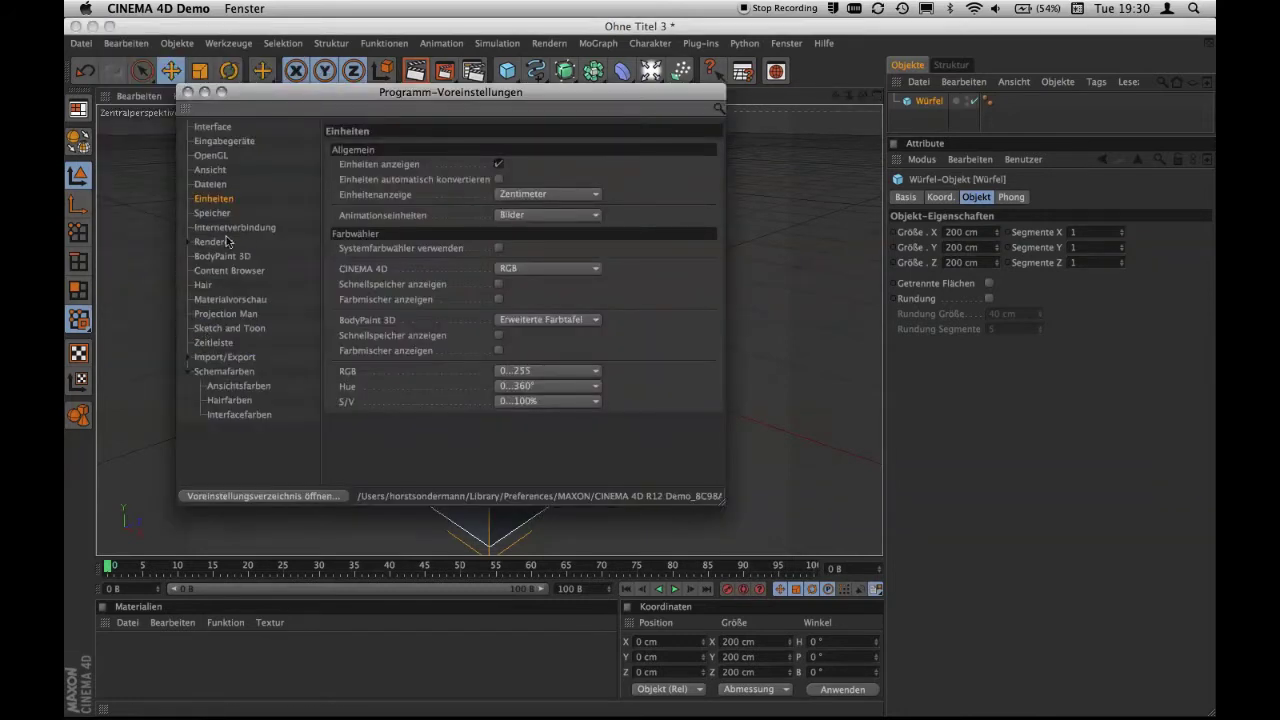
{"action": "left_click", "coordinate": [569, 195]}
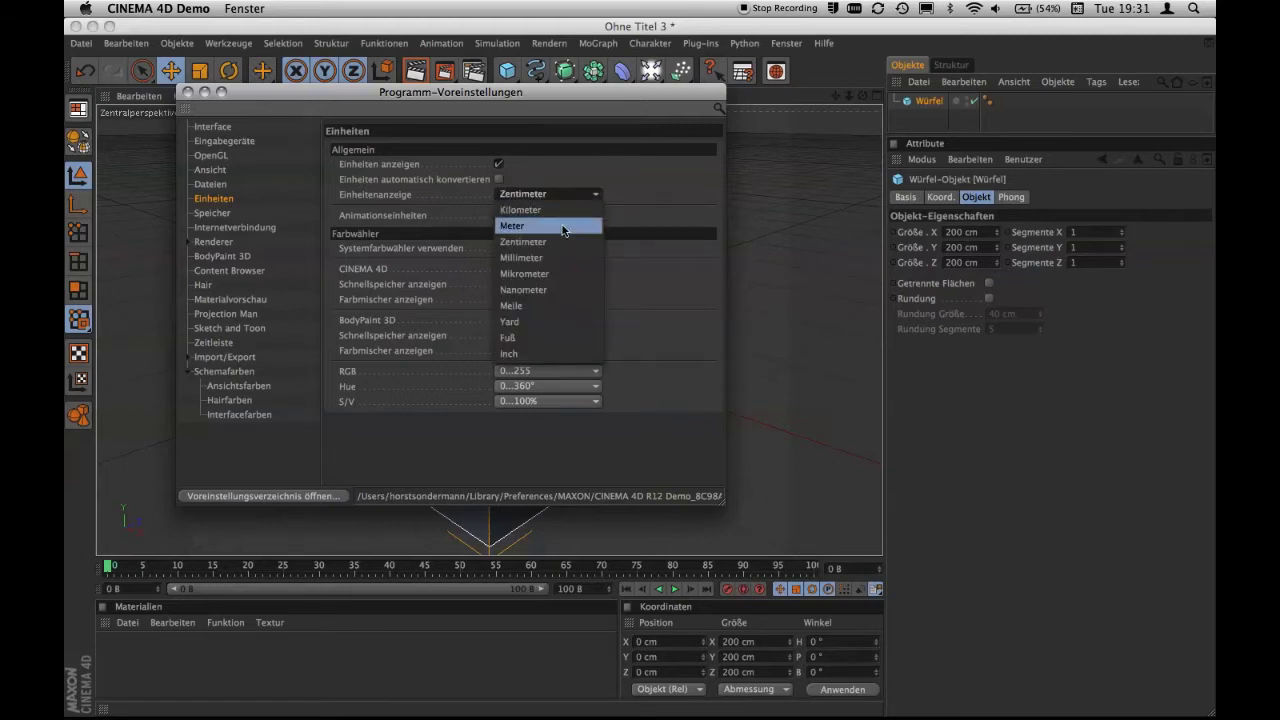
{"action": "left_click", "coordinate": [563, 226]}
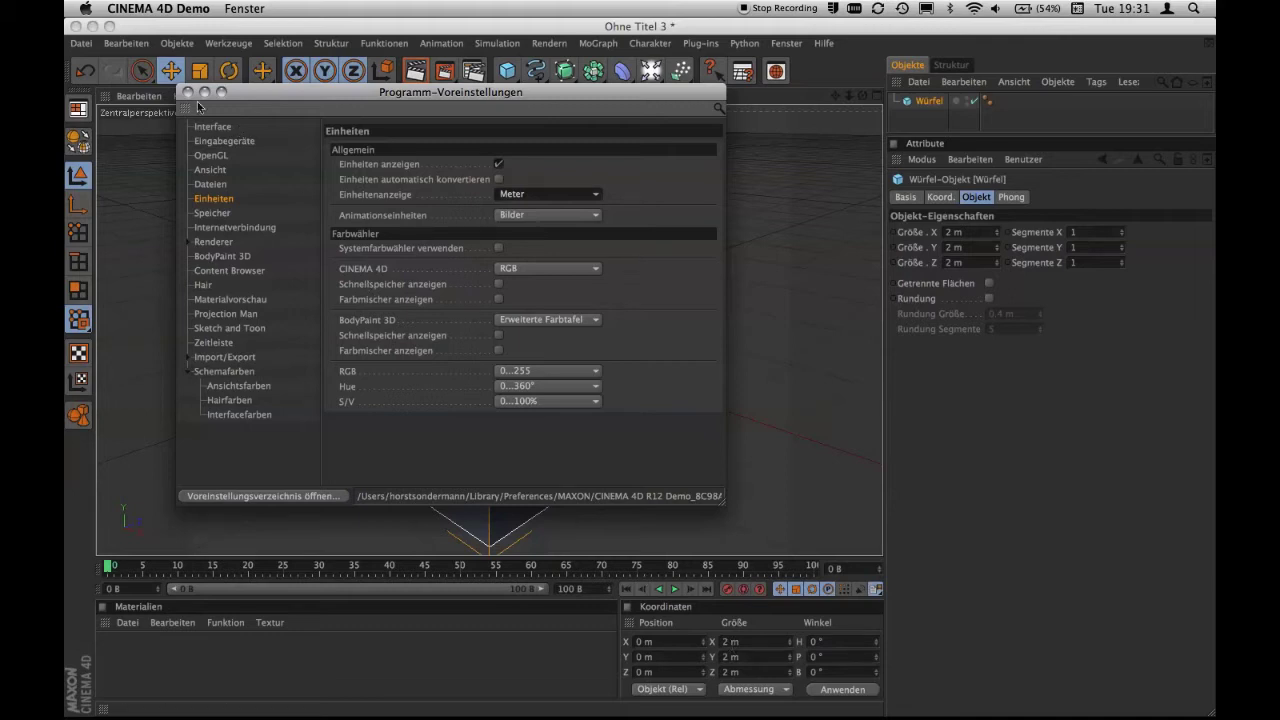
{"action": "left_click", "coordinate": [189, 92]}
Set Document Scale to 10 in Document Preferences, undo, and add a new cube measuring 20 m.
{"action": "left_click", "coordinate": [139, 47]}
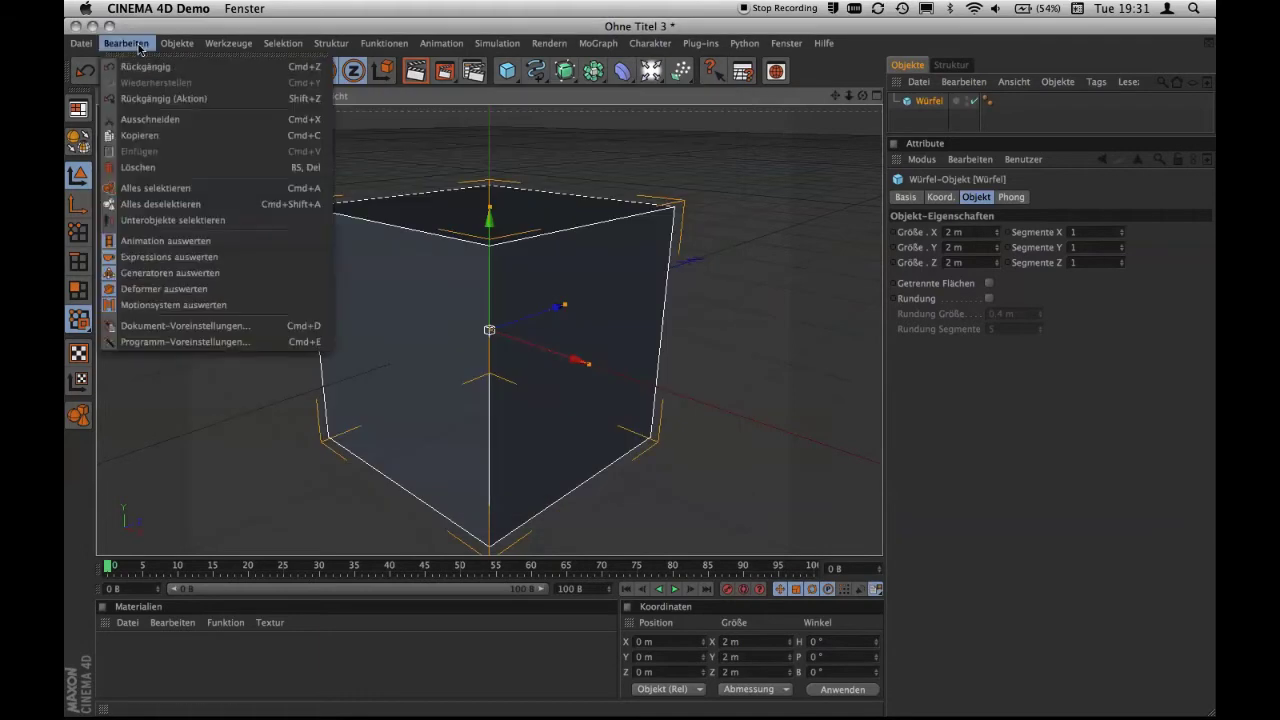
{"action": "left_click", "coordinate": [196, 330]}
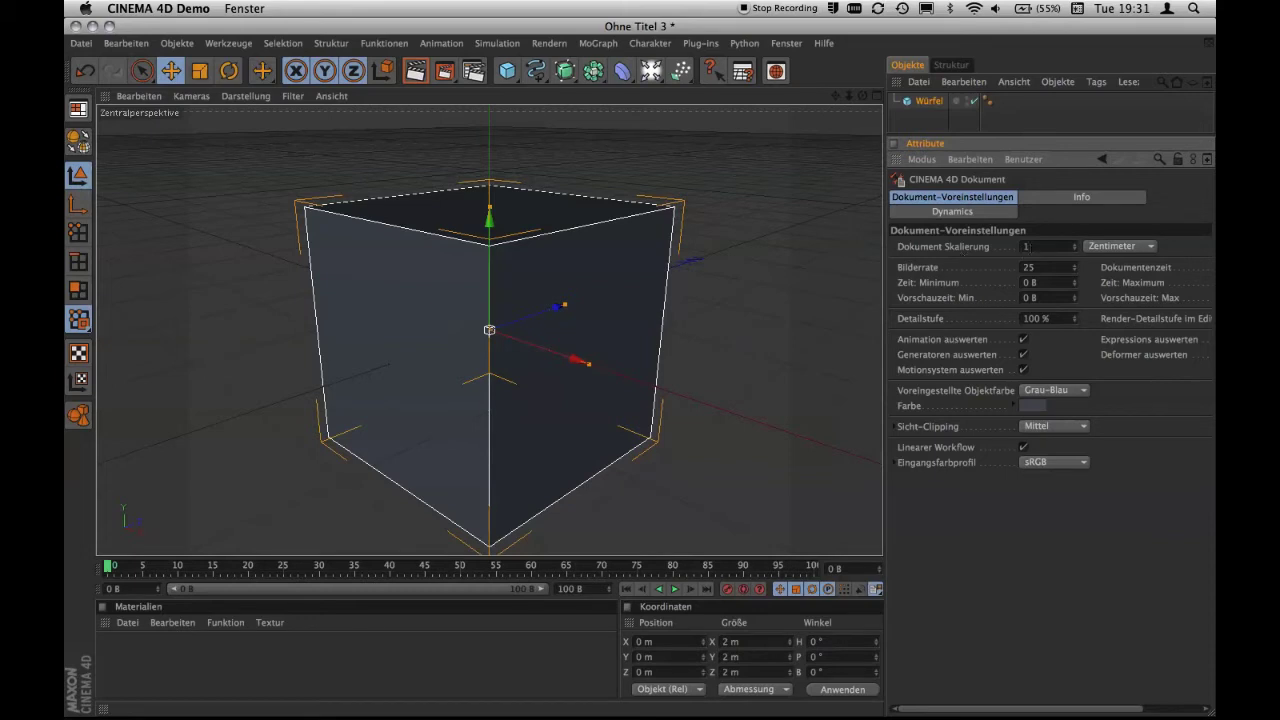
{"action": "type", "text": "0"}
{"action": "key", "text": "Return"}
{"action": "key", "text": "ctrl+z"}
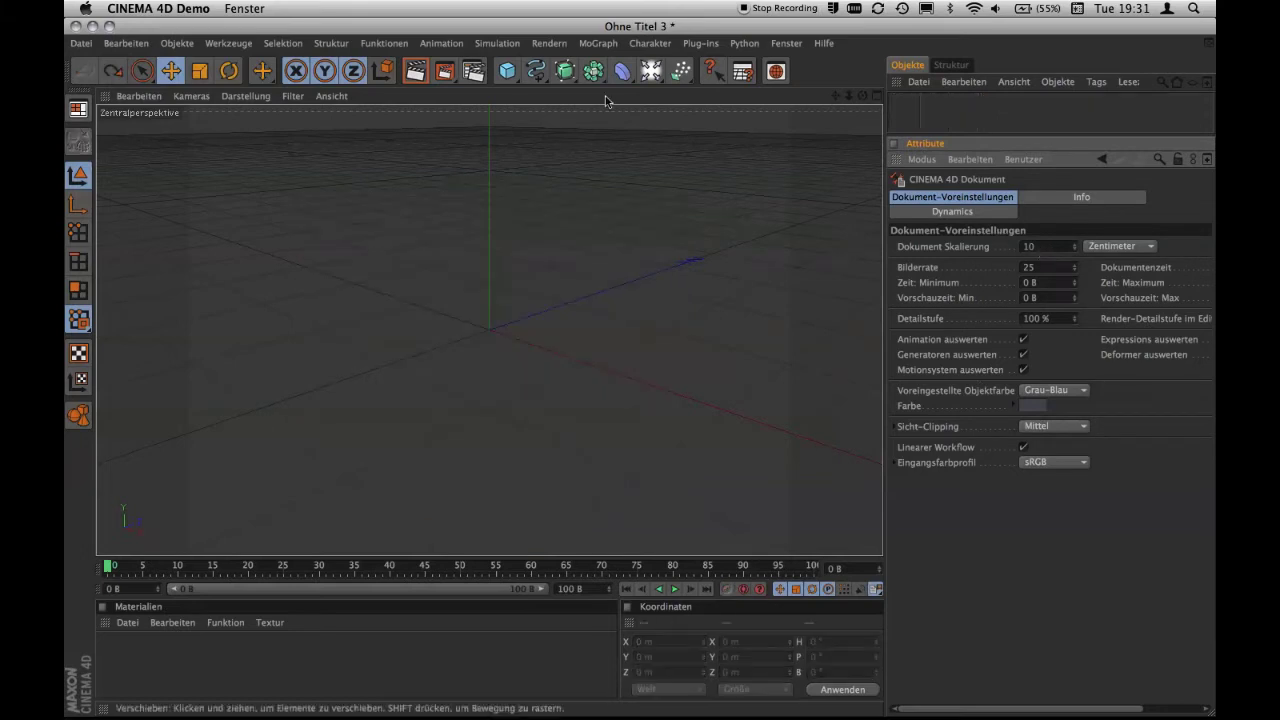
{"action": "left_click", "coordinate": [508, 71]}
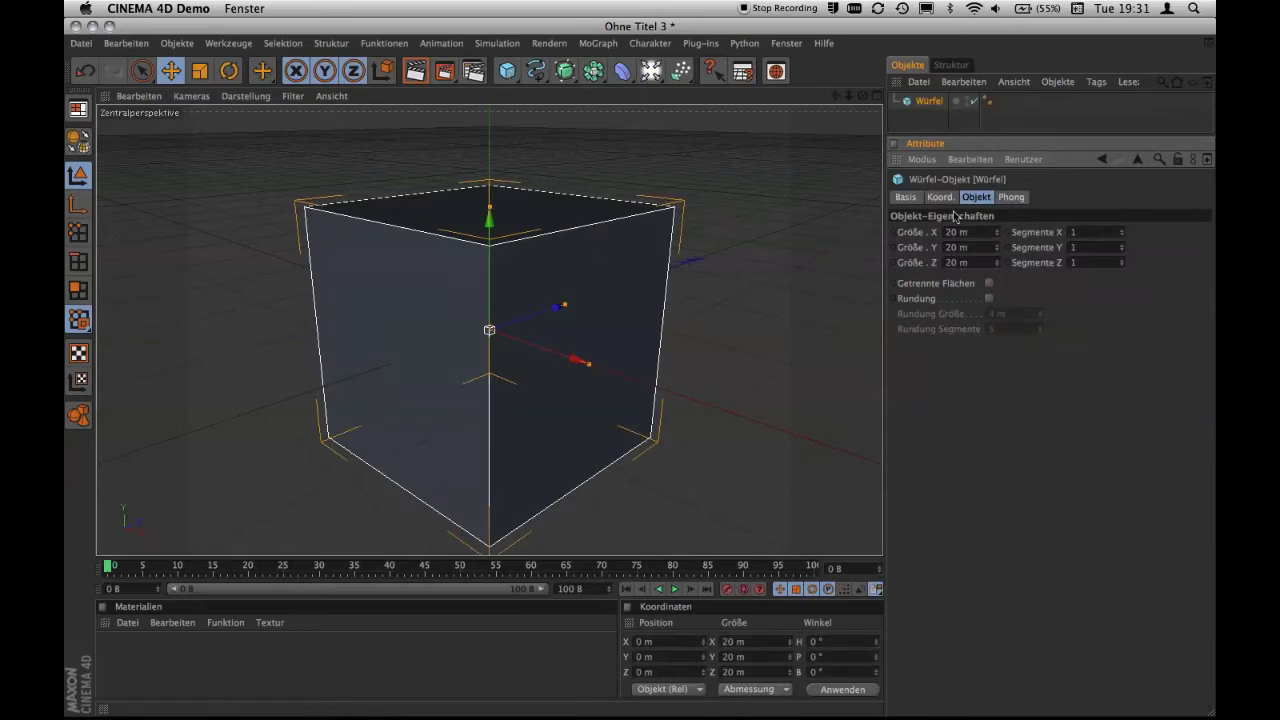
In the Attribute Manager's Document mode, set Document Scale to 1 Meter.
{"action": "left_click", "coordinate": [924, 160]}
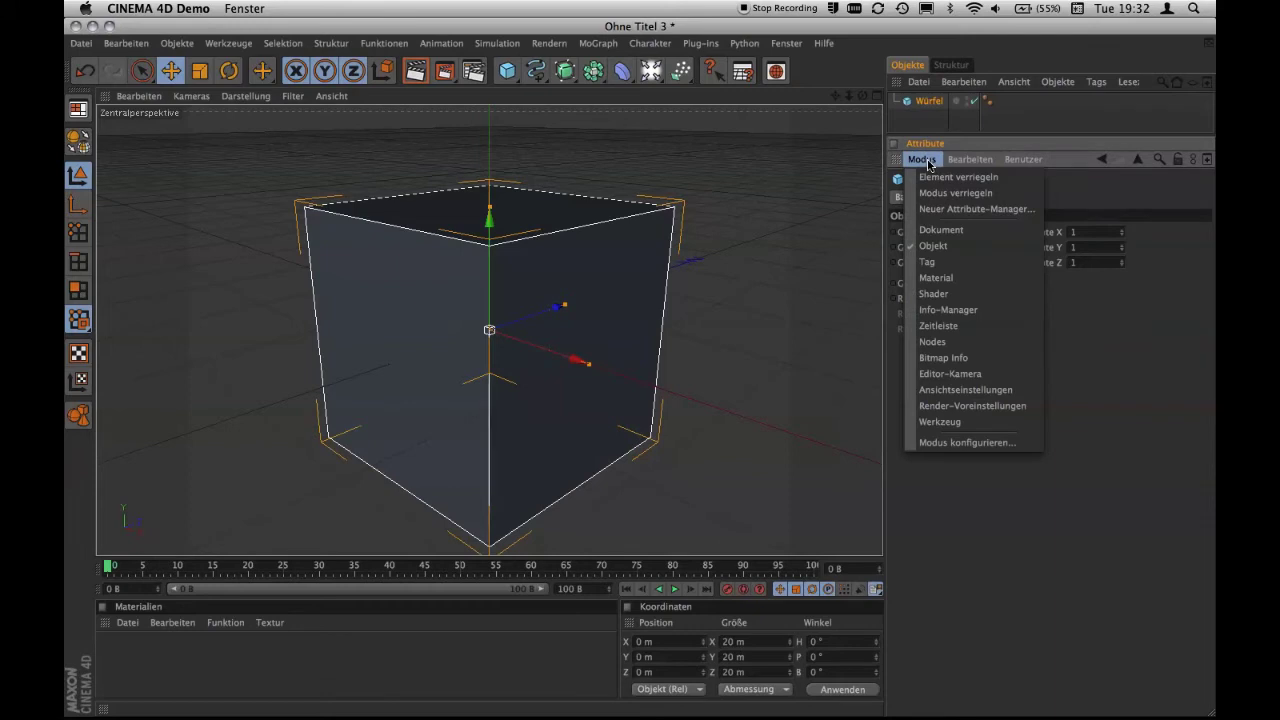
{"action": "left_click", "coordinate": [943, 230]}
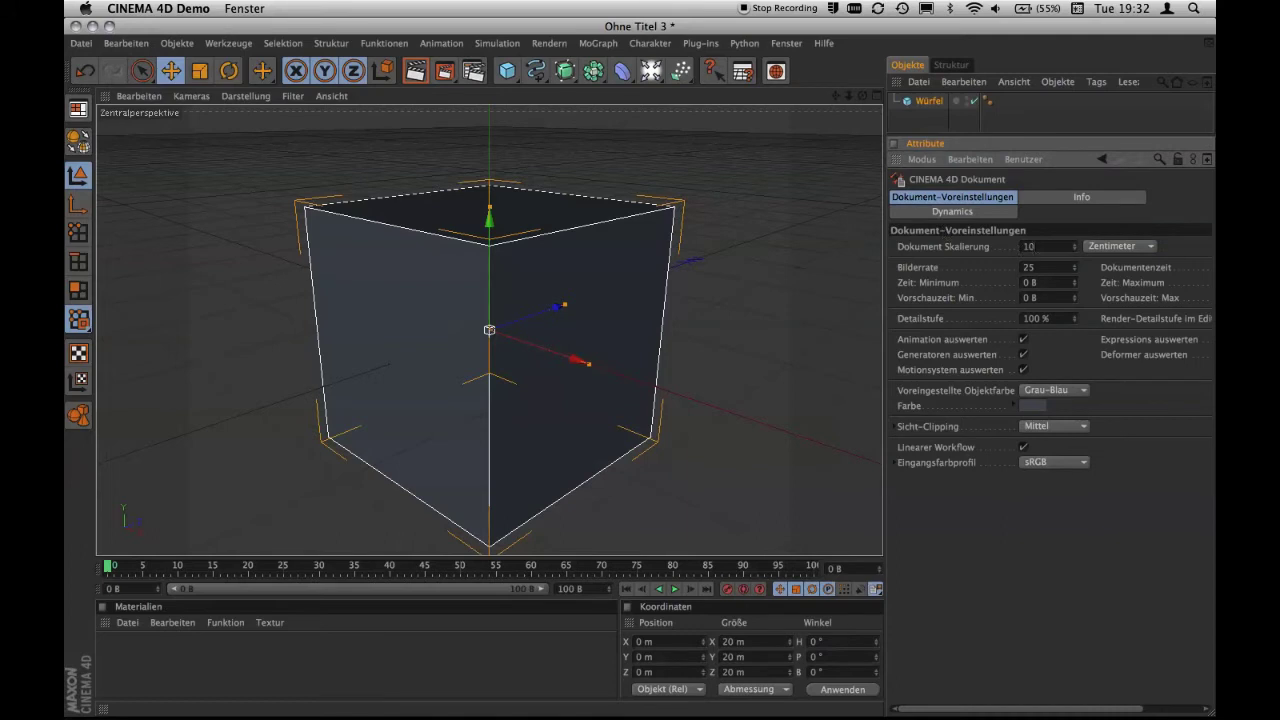
{"action": "left_click", "coordinate": [1028, 246]}
{"action": "type", "text": "1"}
{"action": "key", "text": "Return"}
{"action": "left_click", "coordinate": [1120, 248]}
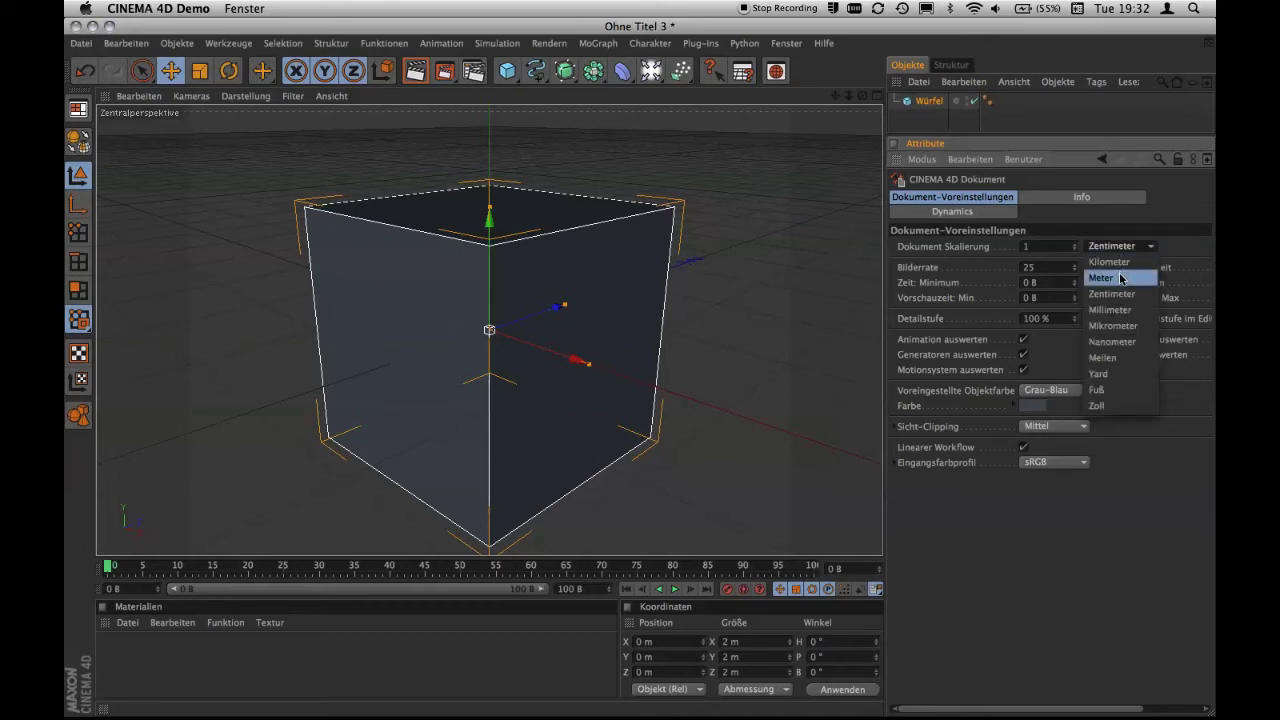
{"action": "left_click", "coordinate": [1121, 279]}
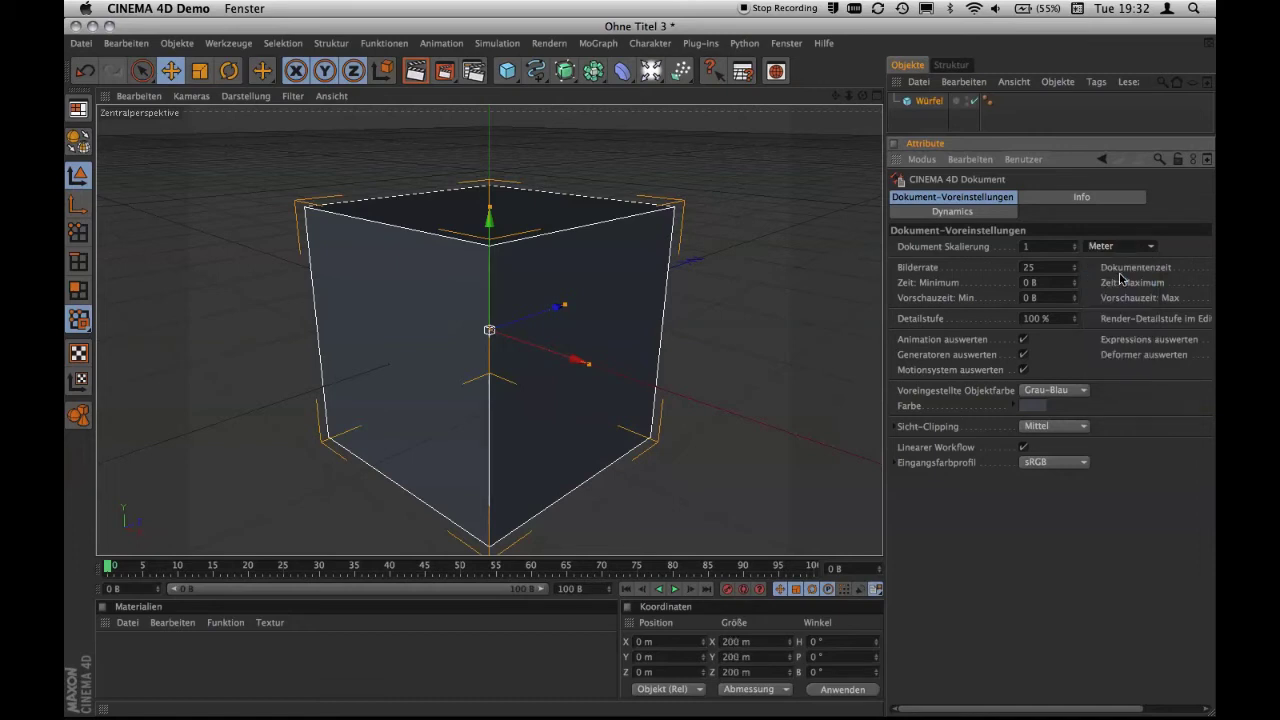